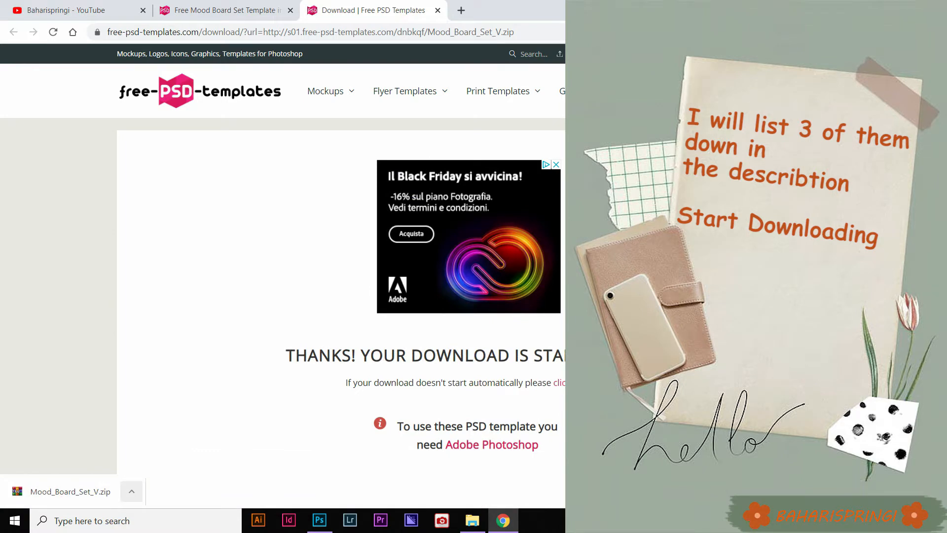
Step: Extract Mood_Board_Set_V.zip into the Downloads folder and open Mood Board Set.psd in Photoshop
left_click(472, 520)
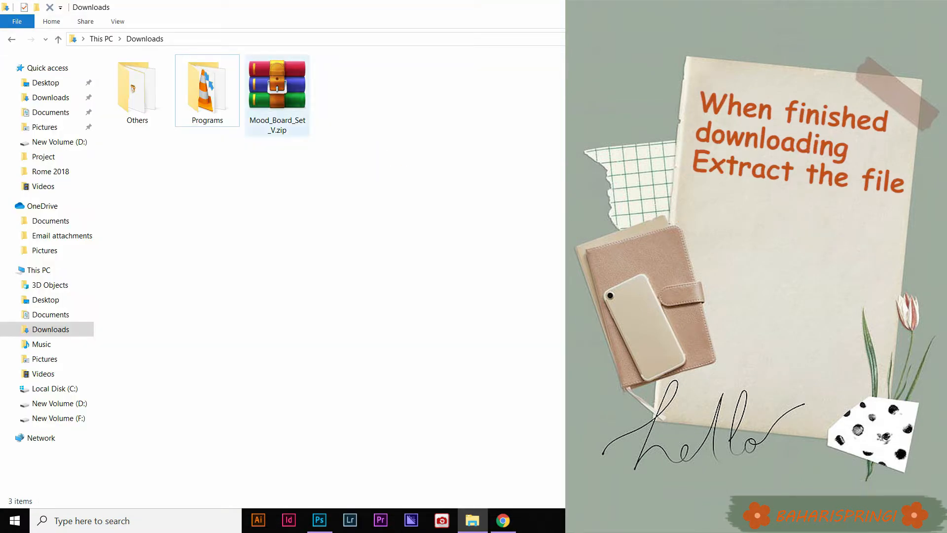
right_click(287, 114)
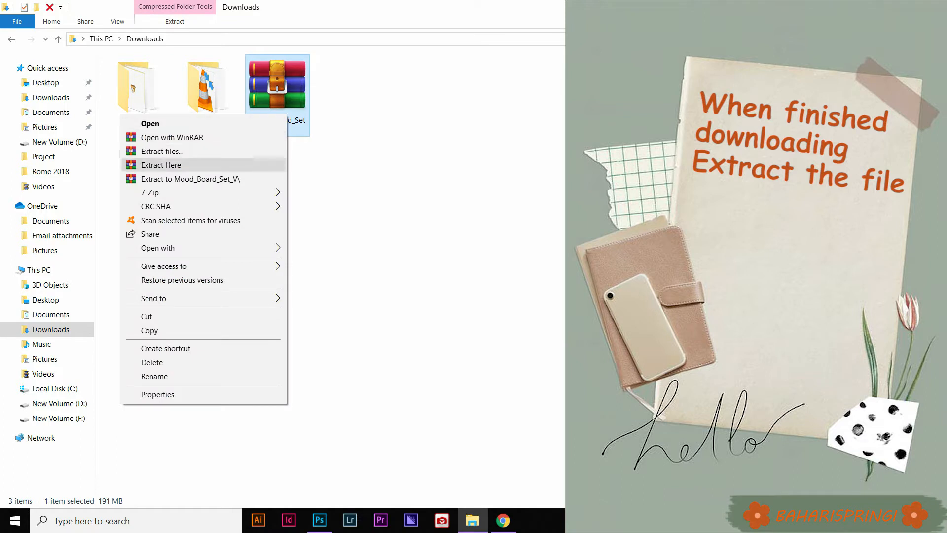
left_click(161, 165)
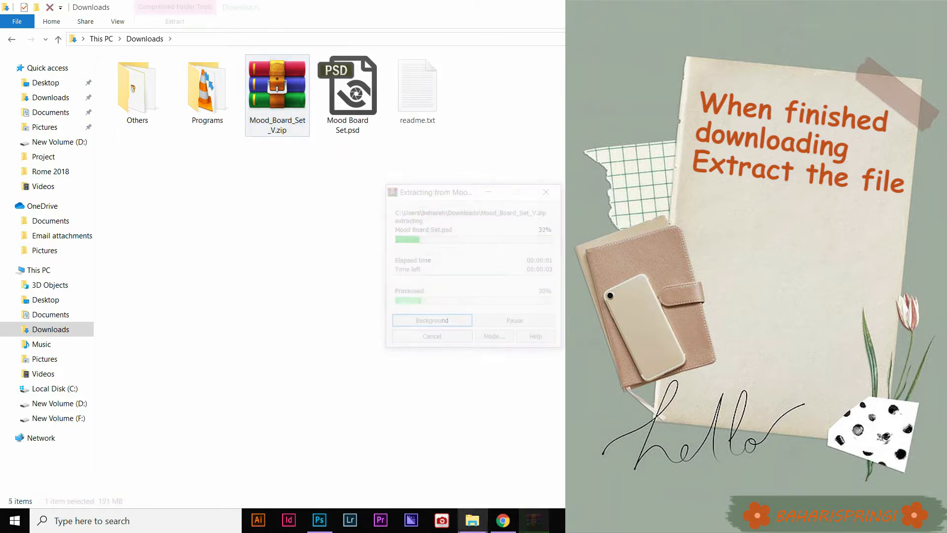
left_click_drag(347, 91, 414, 323)
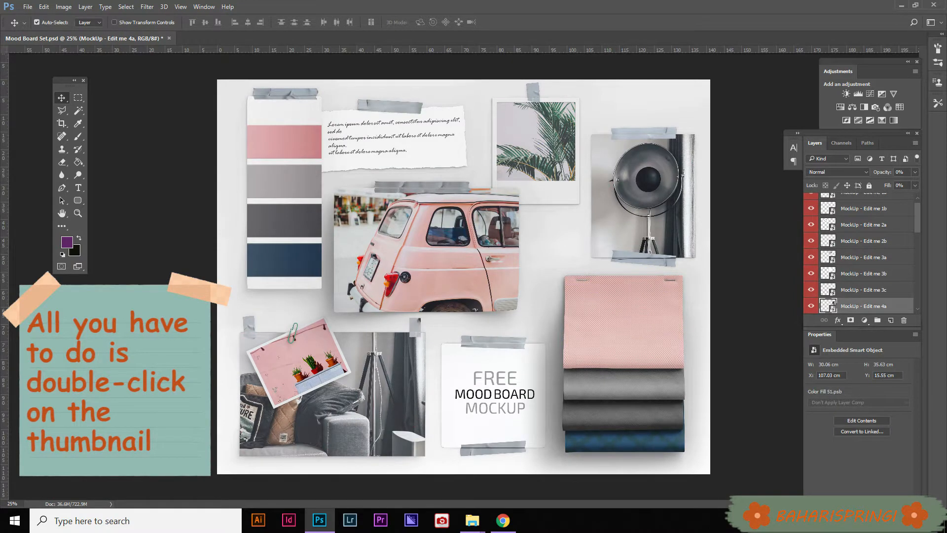
Step: Open the contents of the smart object MockUp - Edit me 4a and place the brown-coat photo from the MooadBoard folder
double_click(828, 306)
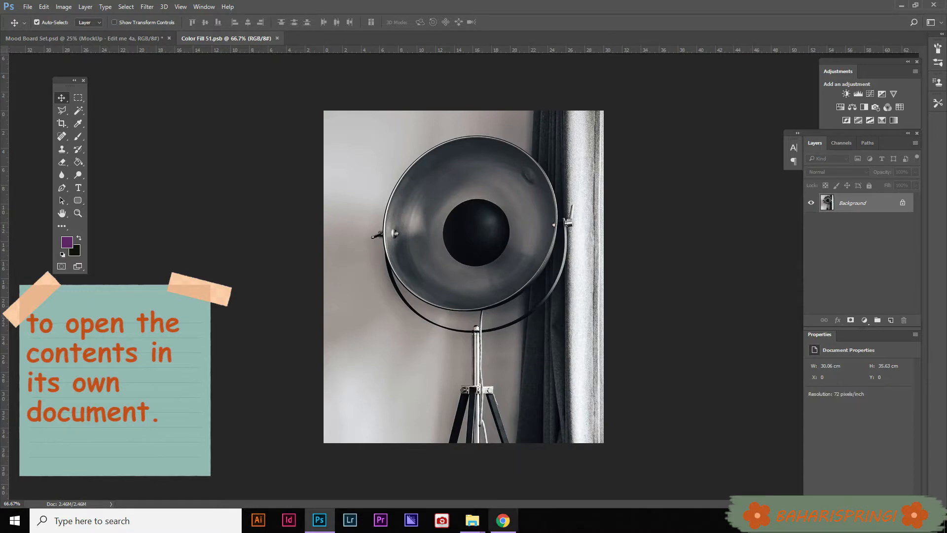
mouse_move(472, 520)
left_click(533, 461)
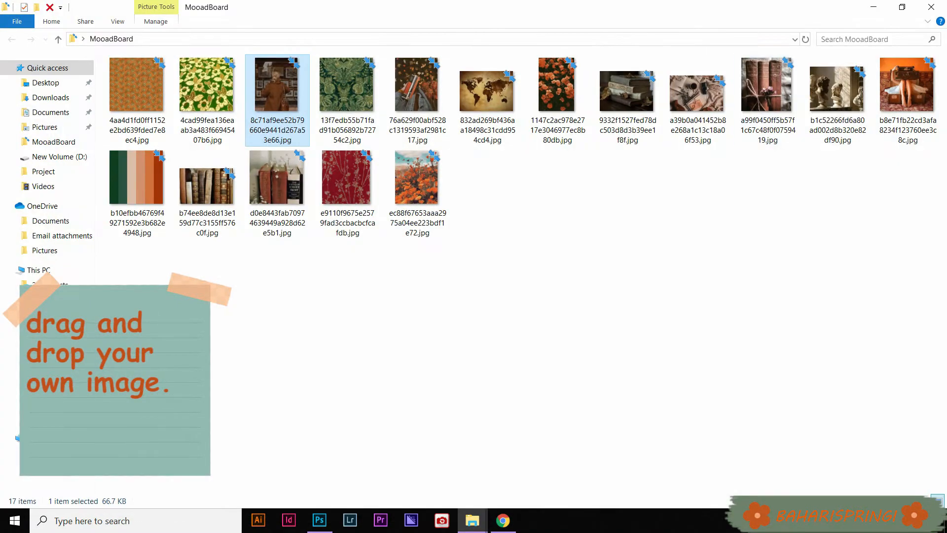
left_click_drag(275, 106, 416, 226)
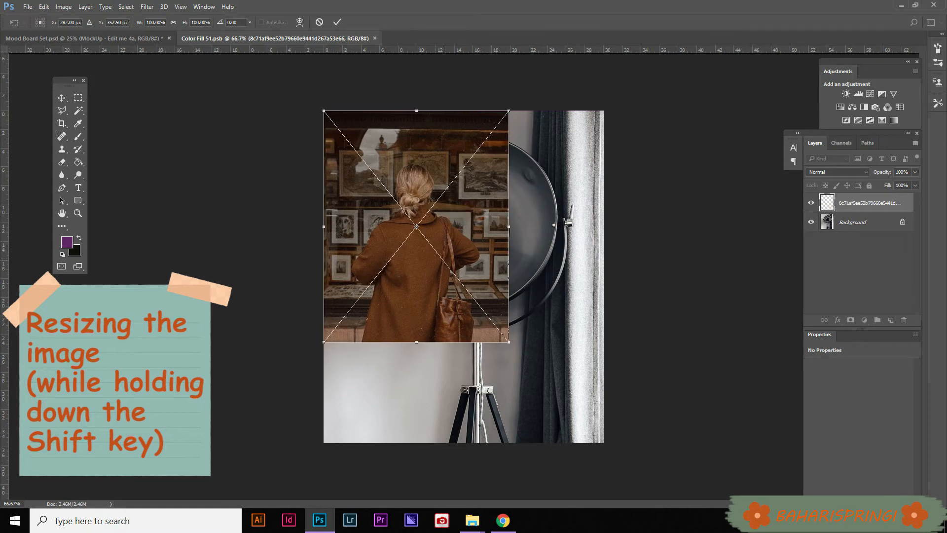
Step: Scale the brown-coat photo proportionally to about 152%, shift it upward to frame the figure within the canvas, and apply the transform
left_click_drag(508, 341, 605, 463)
key("Up")
key("Up")
key("Up")
key("Up")
key("Up")
key("Up")
key("Up")
key("Up")
key("Up")
key("Up")
key("Up")
key("Up")
key("Up")
key("Up")
key("Up")
key("Up")
key("Up")
key("Up")
key("Up")
key("Up")
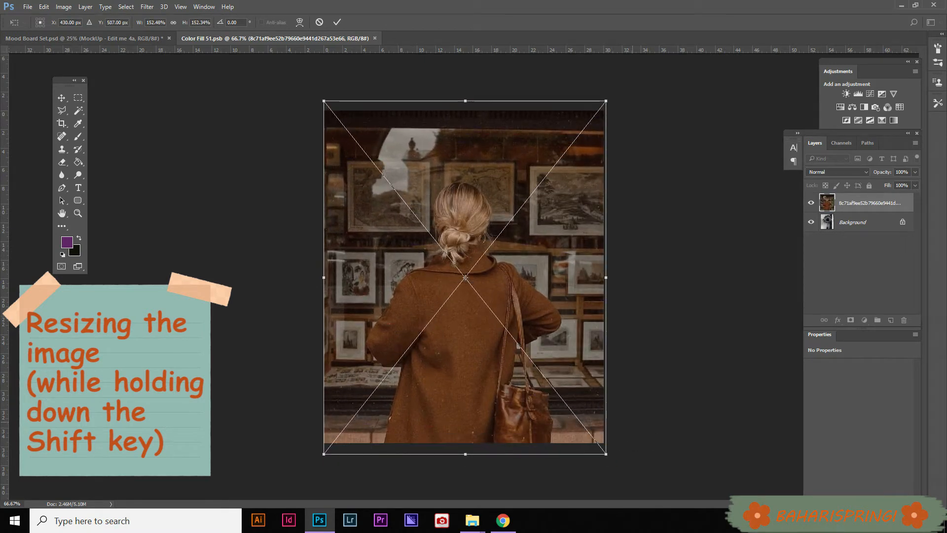
key("Up")
key("Up")
key("Up")
key("Up")
key("Up")
key("Up")
key("Up")
key("Up")
key("Up")
key("Up")
key("Up")
key("Up")
key("Up")
key("Up")
key("Up")
key("Up")
key("Up")
key("Up")
key("Up")
key("Up")
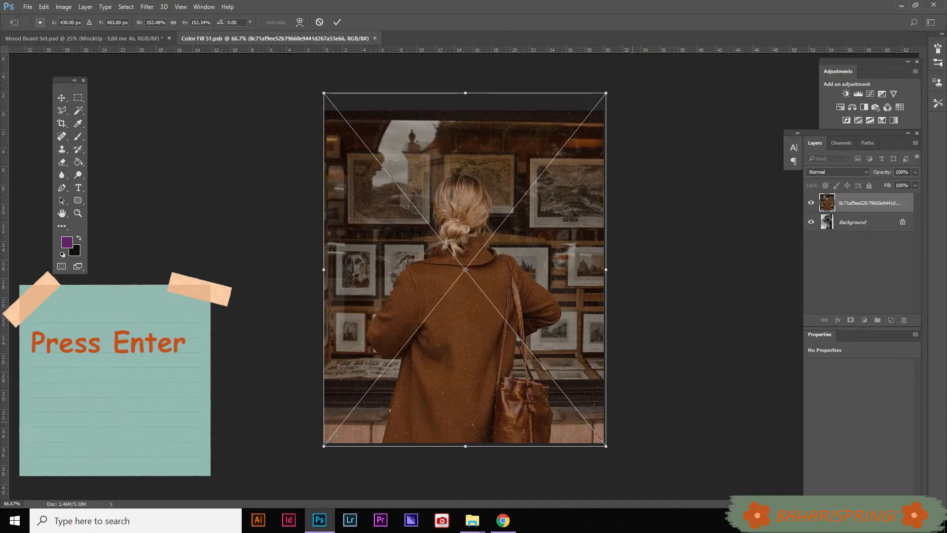
key("Return")
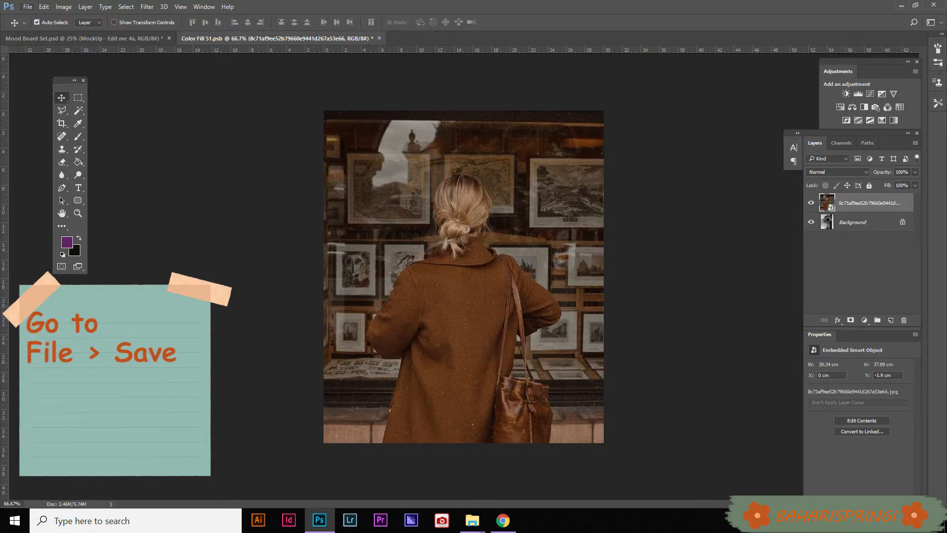
Step: Save the Color Fill 51.psb contents and return to the mood board document
left_click(28, 7)
left_click(61, 132)
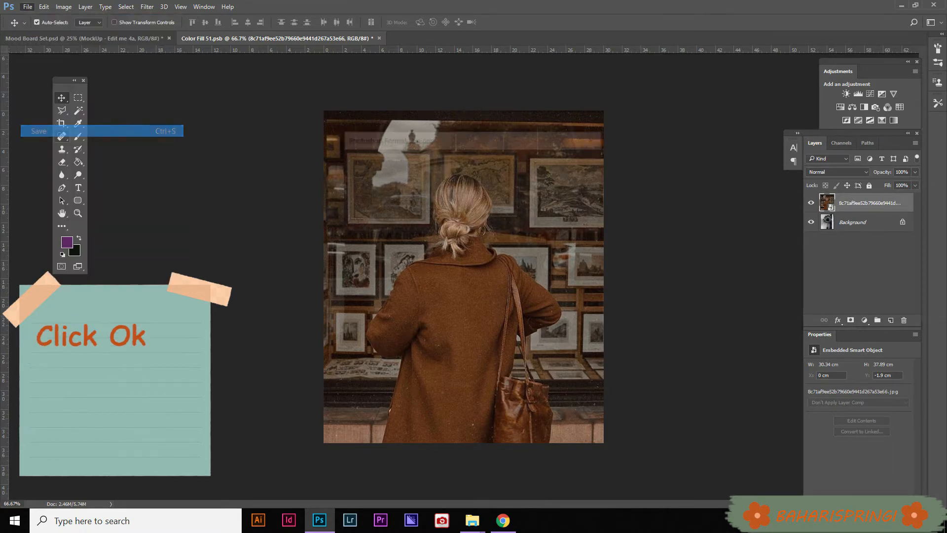
key("Return")
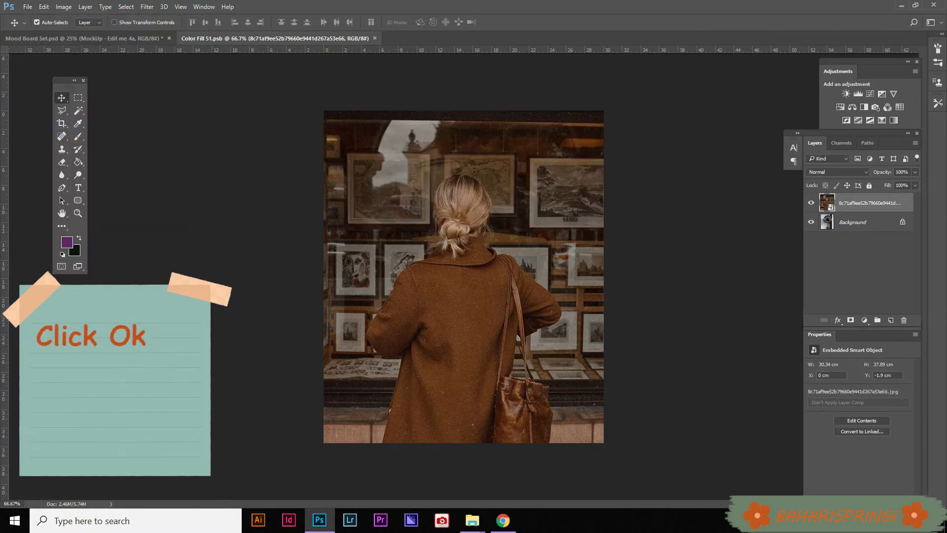
left_click(84, 39)
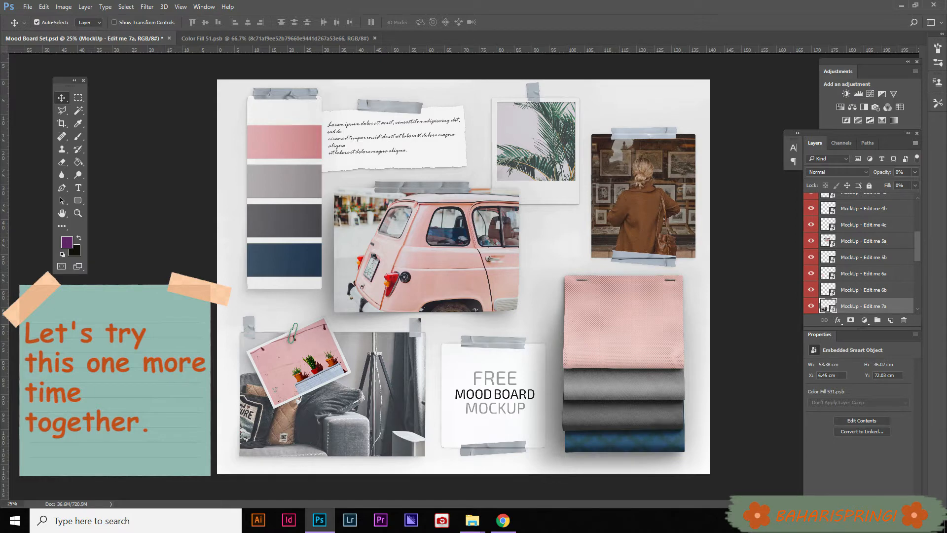
Step: Open the contents of MockUp - Edit me 7a and place the photo of the open book, coffee and camera from the MooadBoard folder
double_click(825, 306)
left_click(472, 520)
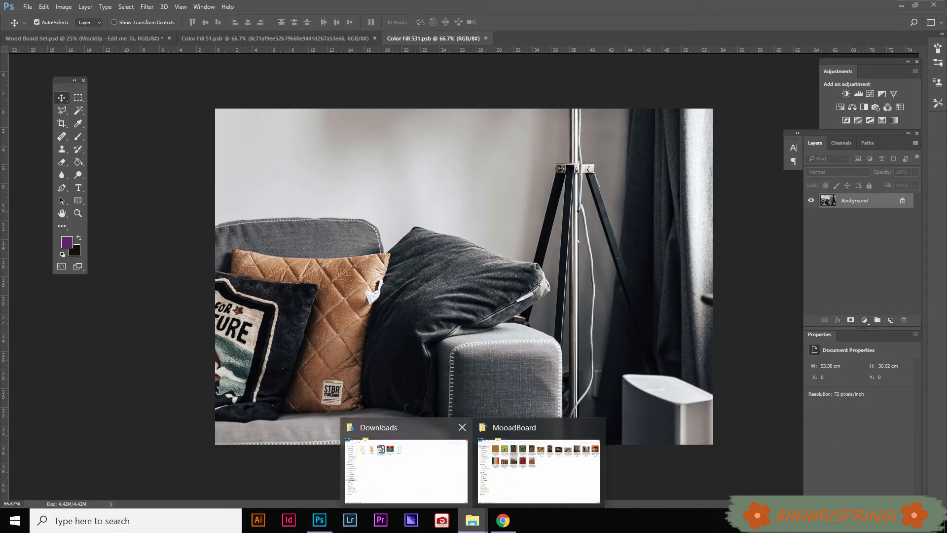
left_click(539, 461)
left_click_drag(697, 93, 373, 214)
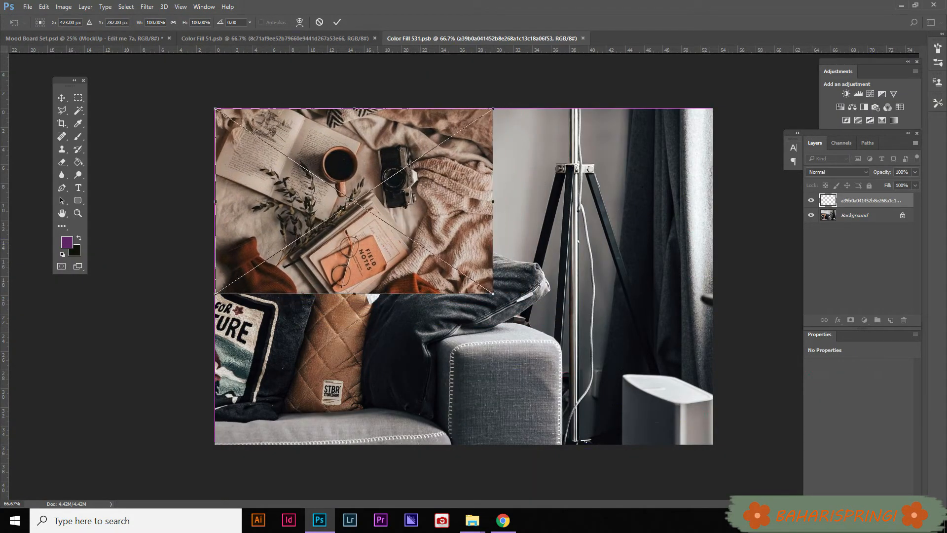
Step: Scale the coffee and camera photo to about 182% to cover the canvas, then save the contents and return to the mood board
left_click_drag(492, 293, 719, 446)
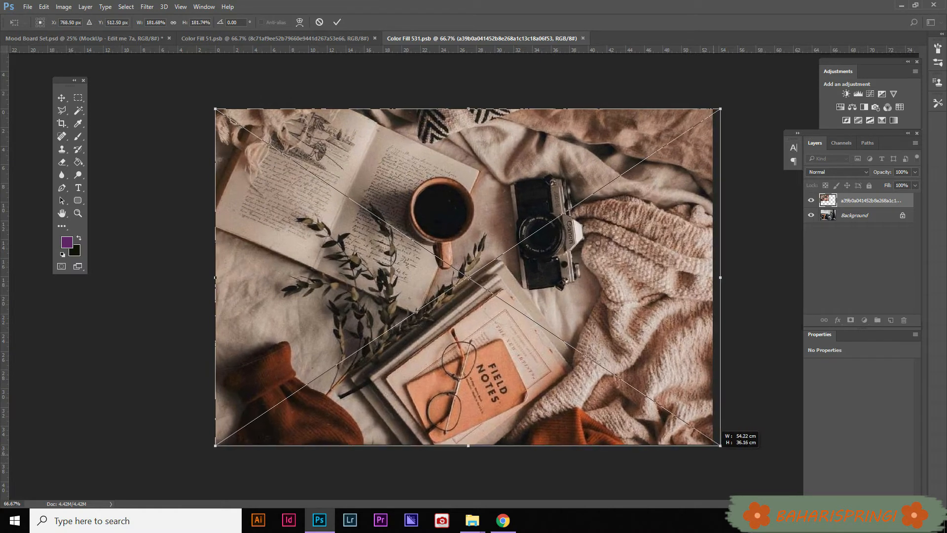
key("Return")
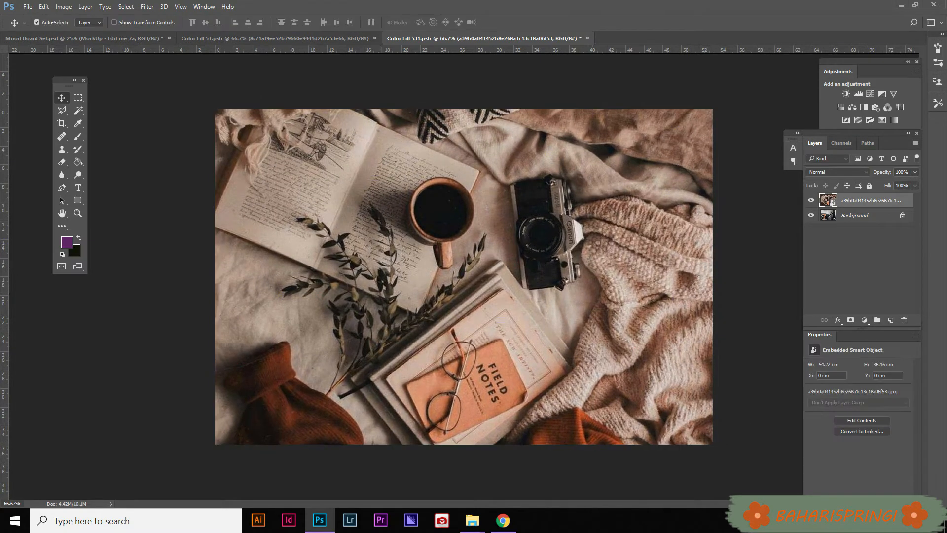
key("ctrl+s")
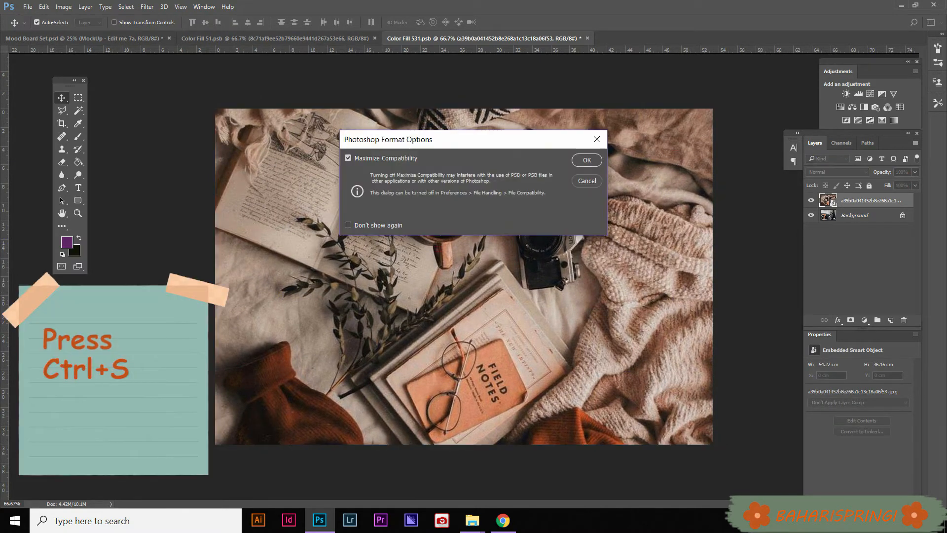
key("Return")
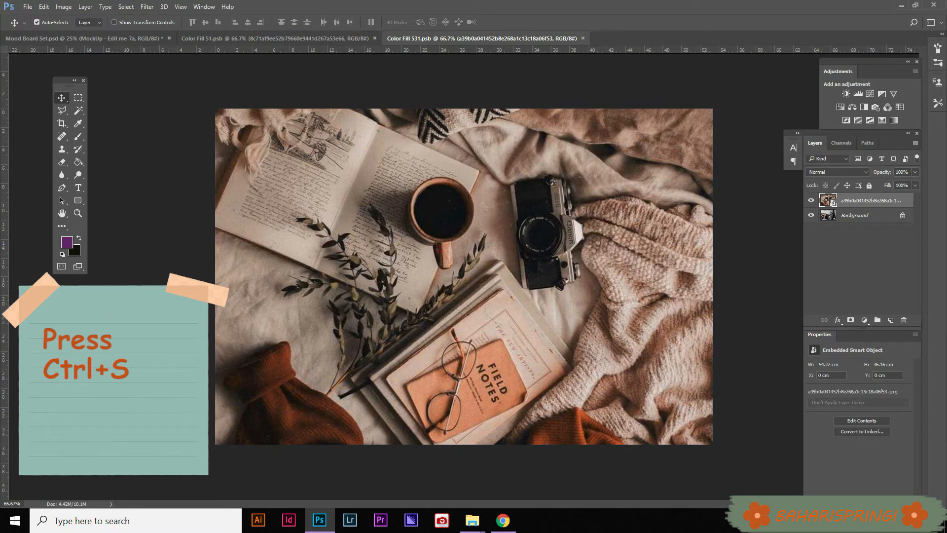
left_click(84, 38)
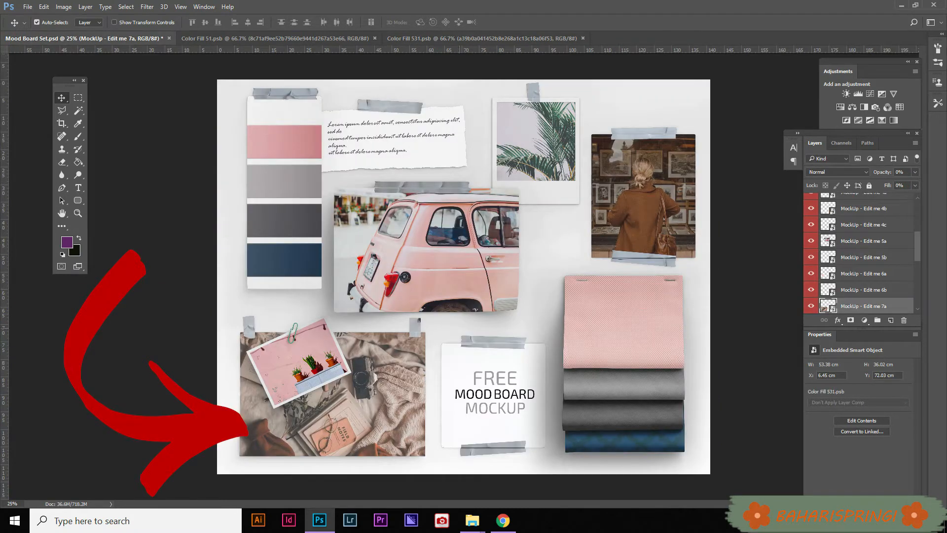
Step: Open the contents of MockUp - Edit me 3a, the polaroid picture, and place the photo of three upright antique books
left_click(532, 123)
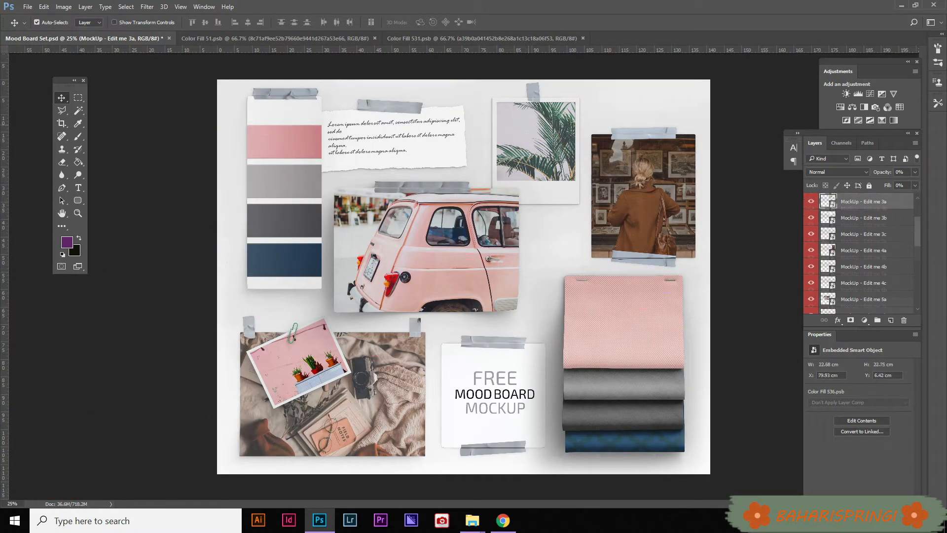
double_click(828, 202)
left_click(472, 520)
left_click(404, 463)
left_click_drag(767, 88, 492, 316)
Step: Enlarge the antique books photo to fill the canvas, then save the contents and return to the mood board
left_click_drag(583, 415, 623, 458)
key("Return")
key("ctrl+s")
key("Return")
left_click(84, 38)
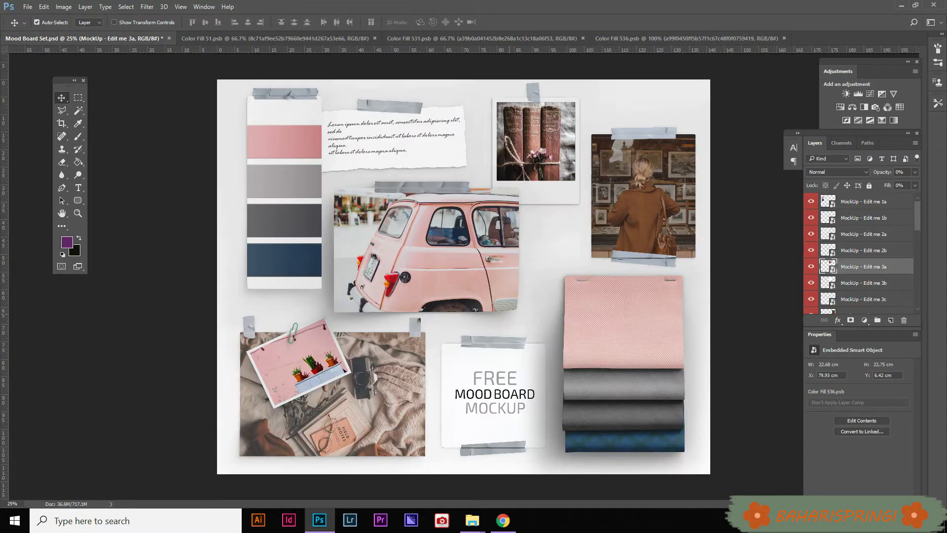
Step: Open the contents of MockUp - Edit me 6a, the clipped cactus photo, and place the orange flowers image
left_click(311, 359)
double_click(828, 305)
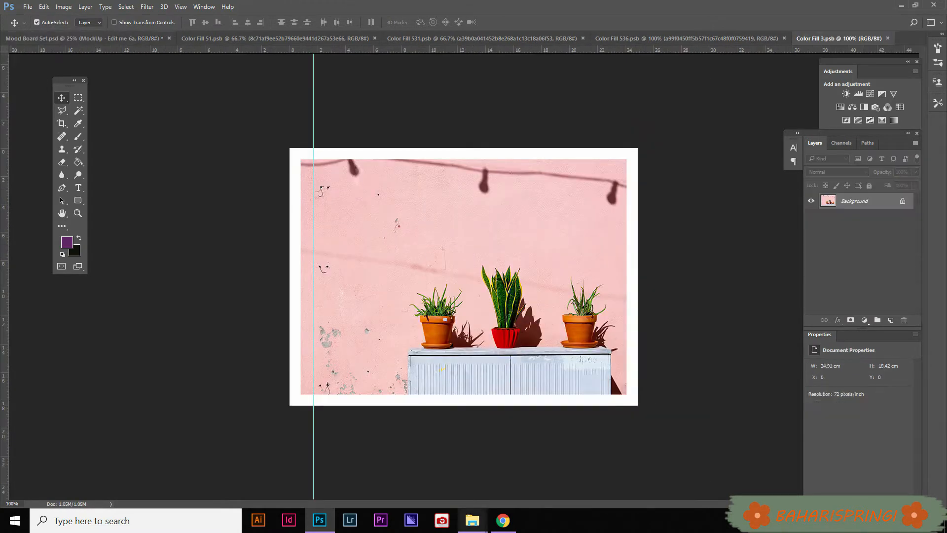
left_click(472, 520)
left_click(405, 466)
left_click_drag(557, 84, 430, 331)
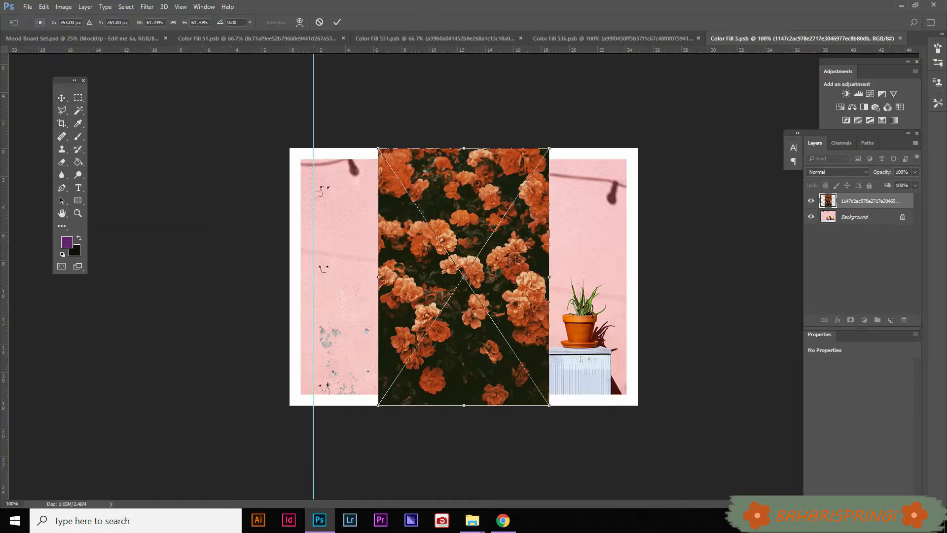
Step: Rotate the orange flowers image 90°, enlarge it to cover the picture area, and clear the parts overlapping the white border
type("90")
left_click_drag(591, 191, 631, 163)
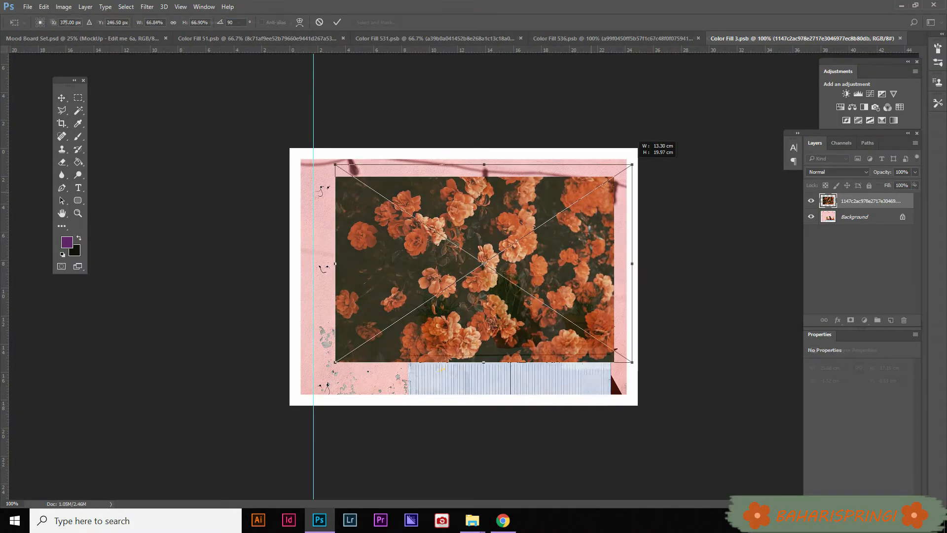
left_click_drag(335, 362, 269, 396)
key("Return")
key("Delete")
Step: Save the Color Fill 3.psb contents and return to the mood board document
key("ctrl+s")
left_click(578, 156)
left_click(82, 39)
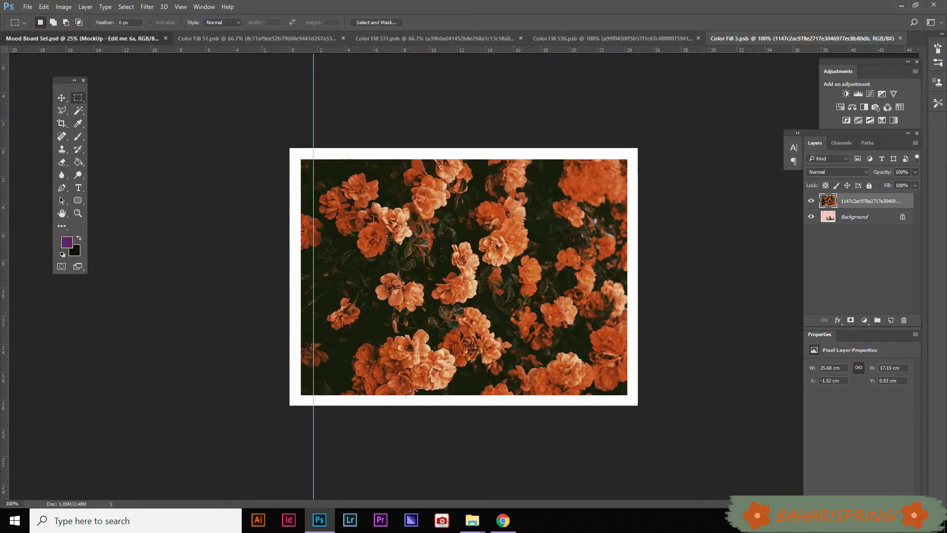
Step: Open the contents of MockUp - Edit me 5a, the pink car photo, and place the image of the woman with suitcases
key("v")
double_click(828, 273)
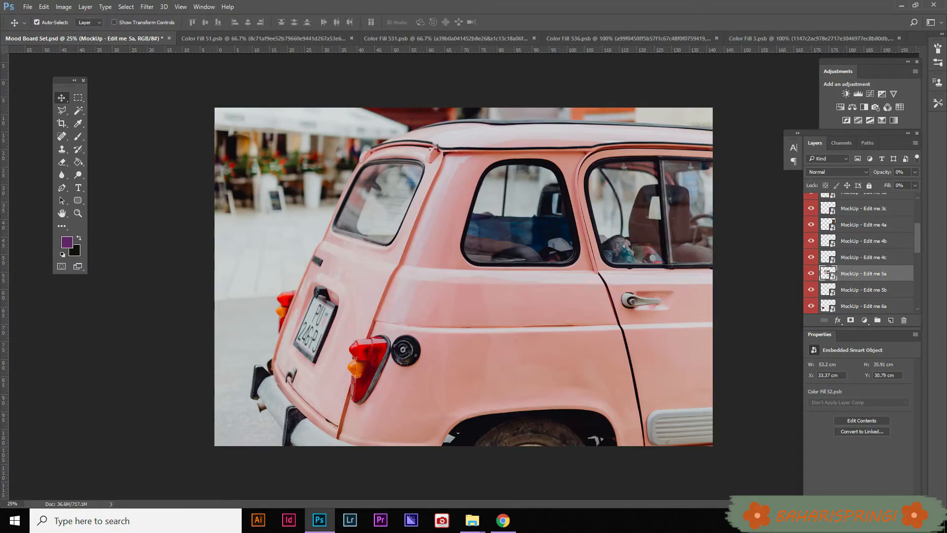
left_click(472, 519)
left_click(405, 459)
left_click_drag(906, 84, 423, 304)
Step: Enlarge the suitcase image to about 53.5 cm wide so it fills the canvas, then save and return to the mood board
left_click_drag(680, 447, 759, 57)
key("Return")
key("ctrl+s")
key("Return")
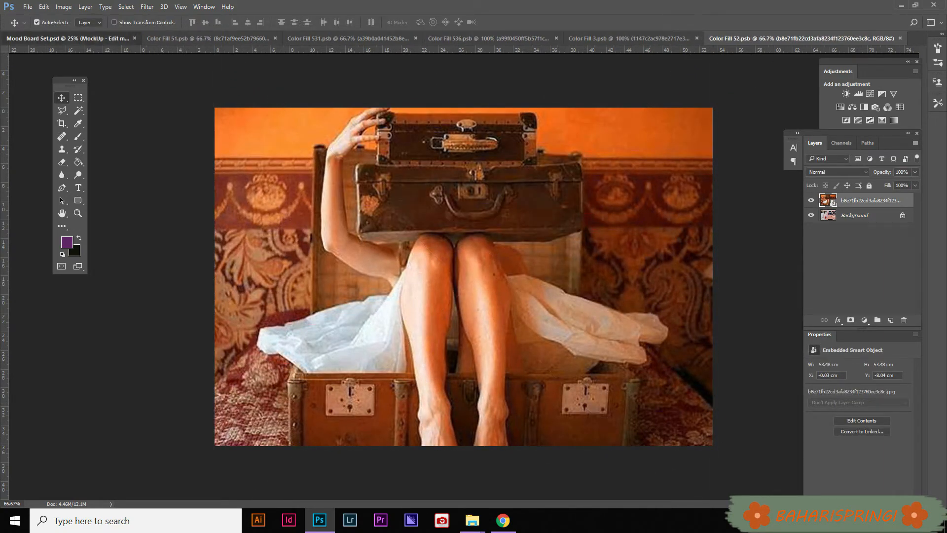
key("ctrl+Tab")
Step: Open the contents of the pink dotted fabric swatch and place the green damask pattern over it
double_click(828, 305)
left_click(472, 520)
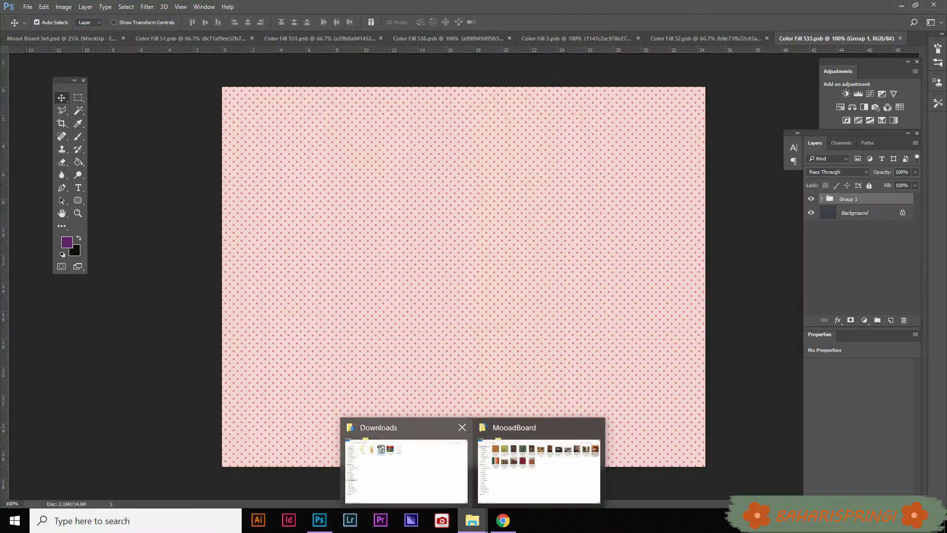
left_click(537, 466)
left_click_drag(346, 86, 501, 302)
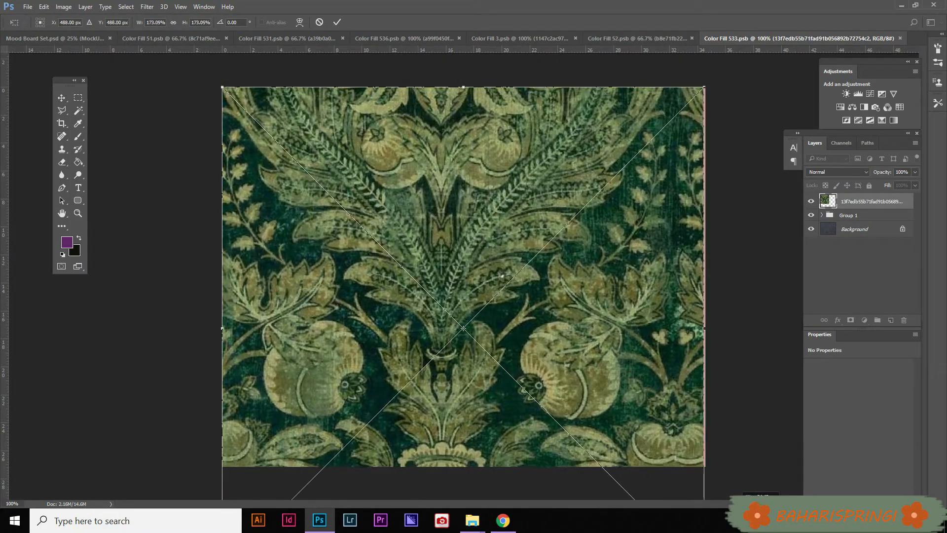
Step: Enlarge the green damask pattern to about 37 cm wide to cover the canvas, then save the contents and leave the document
left_click_drag(502, 276, 524, 263)
key("Return")
key("ctrl+s")
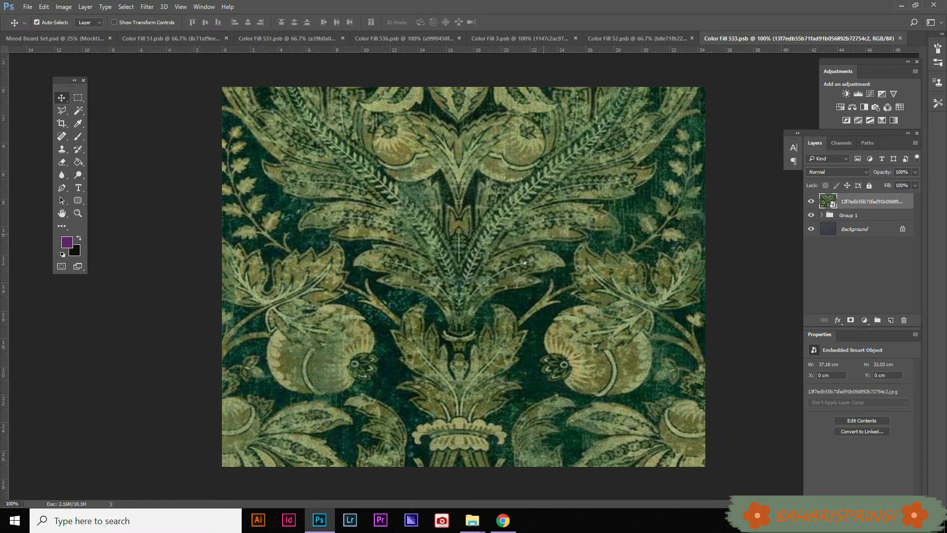
key("ctrl+Tab")
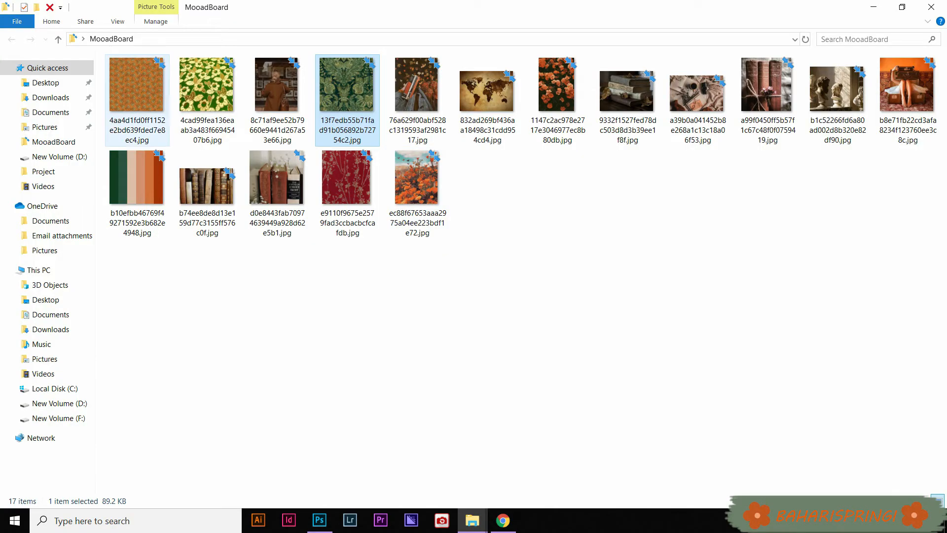
Step: Fill the Color Fill 5331.psb swatch with the orange floral pattern, scaled to about 36.5 cm wide, and save the contents
left_click_drag(137, 94, 266, 278)
left_click_drag(345, 316, 550, 463)
left_click_drag(521, 179, 806, 71)
key("Return")
key("ctrl+s")
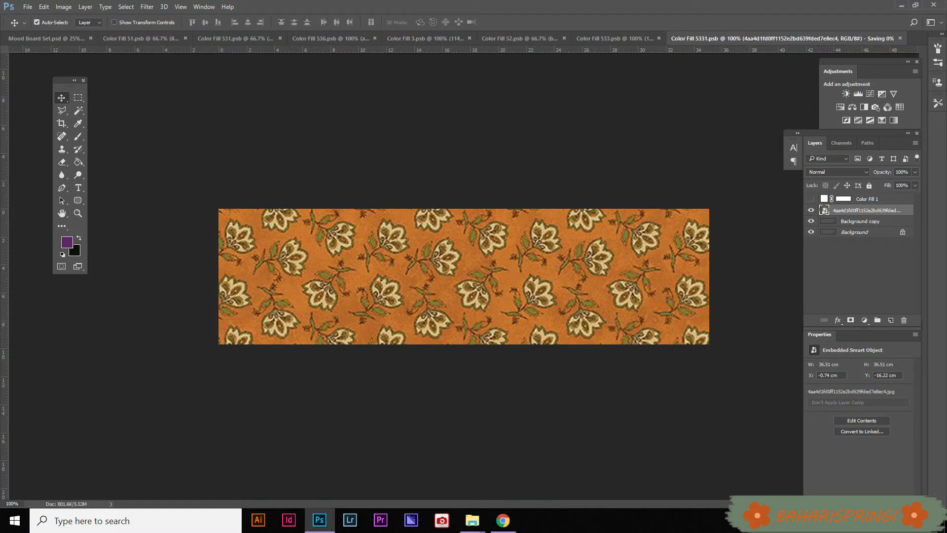
key("ctrl+Tab")
Step: Open the contents of the next fabric swatch, Color Fill 53311.psb, and place the red pattern with blossoming branches
double_click(828, 306)
left_click(472, 520)
left_click_drag(350, 190, 464, 276)
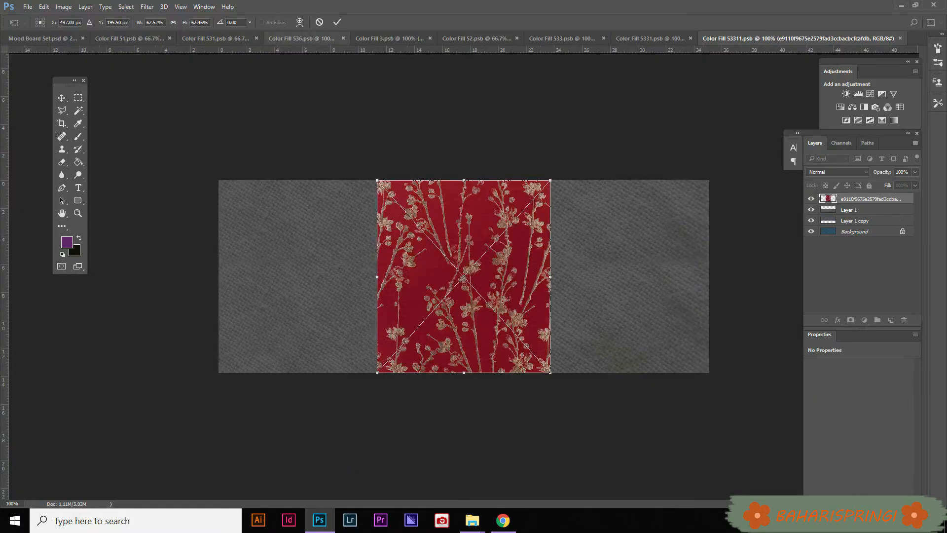
Step: Rotate the red branch pattern 90°, enlarge it to about 163% to cover the canvas, save the contents and return to the mood board
left_click_drag(559, 190, 656, 103)
left_click_drag(577, 216, 423, 224)
left_click_drag(500, 243, 674, 243)
key("ctrl+z")
left_click_drag(500, 113, 821, 39)
left_click(62, 98)
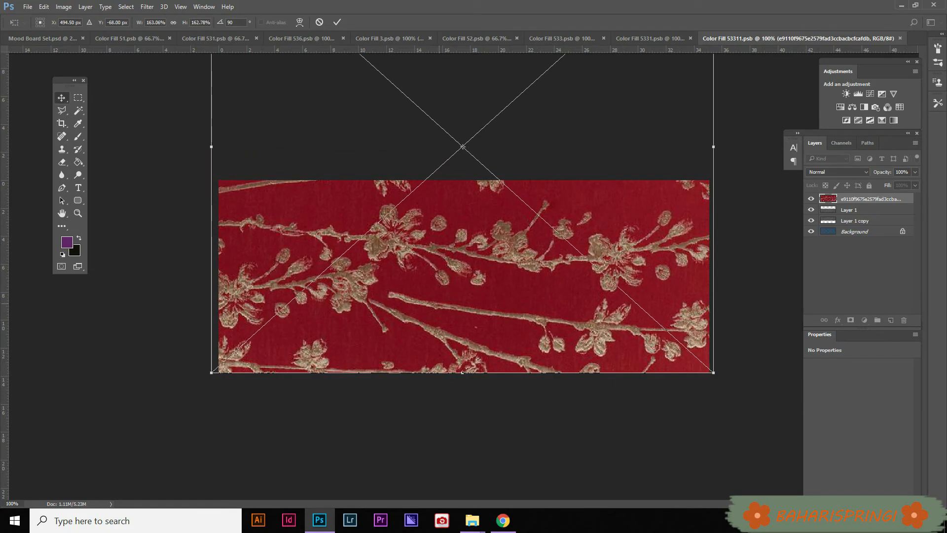
key("ctrl+s")
left_click(41, 38)
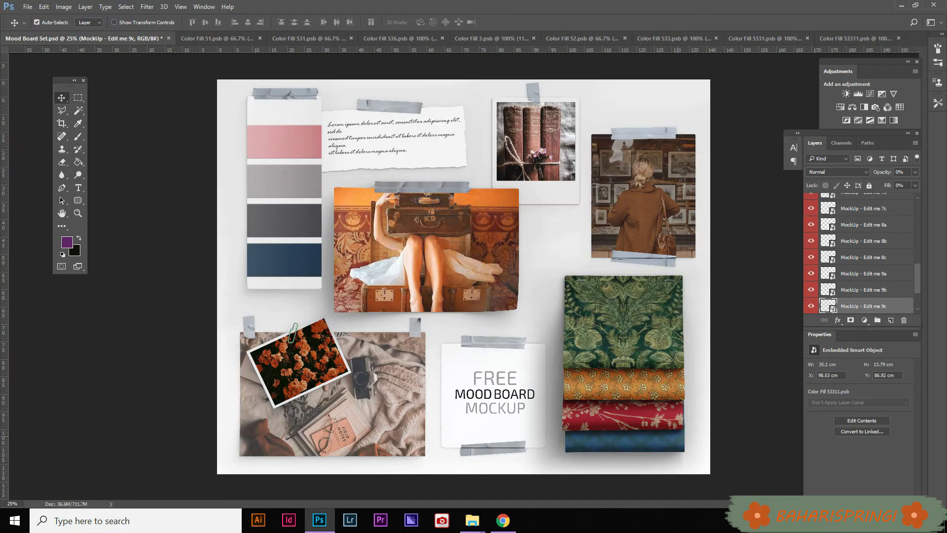
Step: Fill the blue fabric swatch, Color Fill 535.psb, with the green and yellow floral pattern, enlarged to cover the canvas, and save the contents
double_click(827, 306)
left_click(472, 521)
left_click(567, 469)
left_click_drag(207, 87, 365, 286)
left_click_drag(353, 166, 218, 31)
left_click_drag(576, 389, 728, 512)
key("Return")
key("ctrl+s")
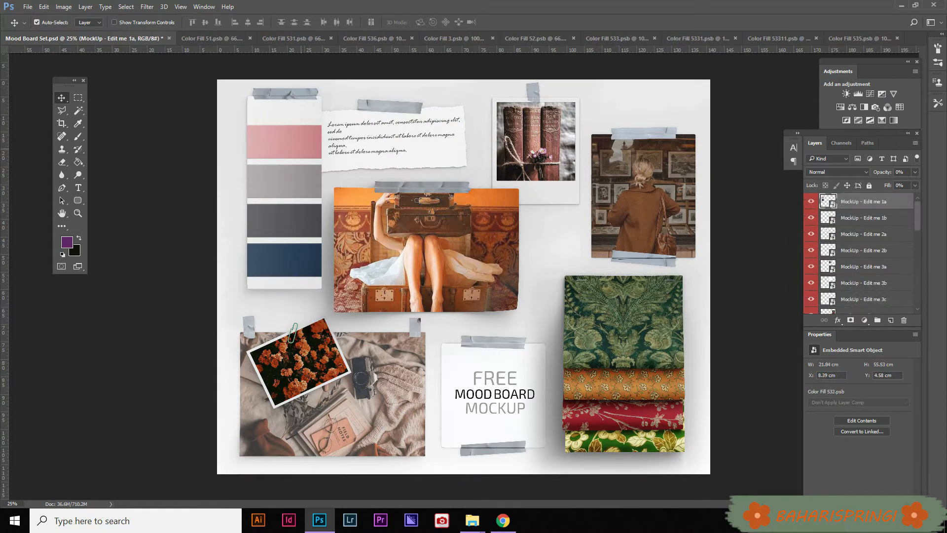
Step: Open the contents of the colour palette card, MockUp - Edit me 1a
double_click(828, 201)
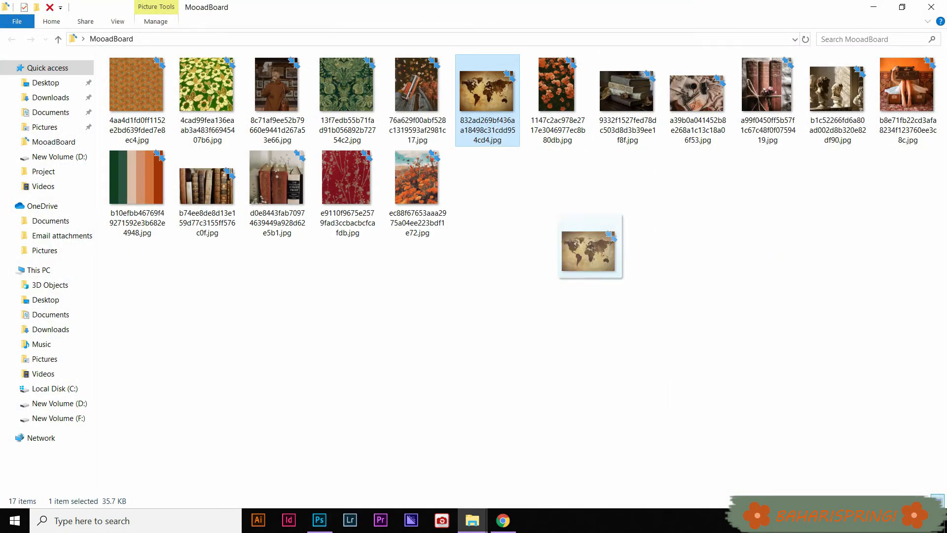
Step: Place the antique world map image in the upper part of Color Fill 4.psb, scaled to about 22.2 cm wide
left_click_drag(590, 271, 343, 454)
left_click_drag(489, 106, 389, 380)
left_click_drag(486, 311, 394, 189)
left_click_drag(489, 244, 565, 312)
left_click_drag(484, 252, 540, 274)
key("Return")
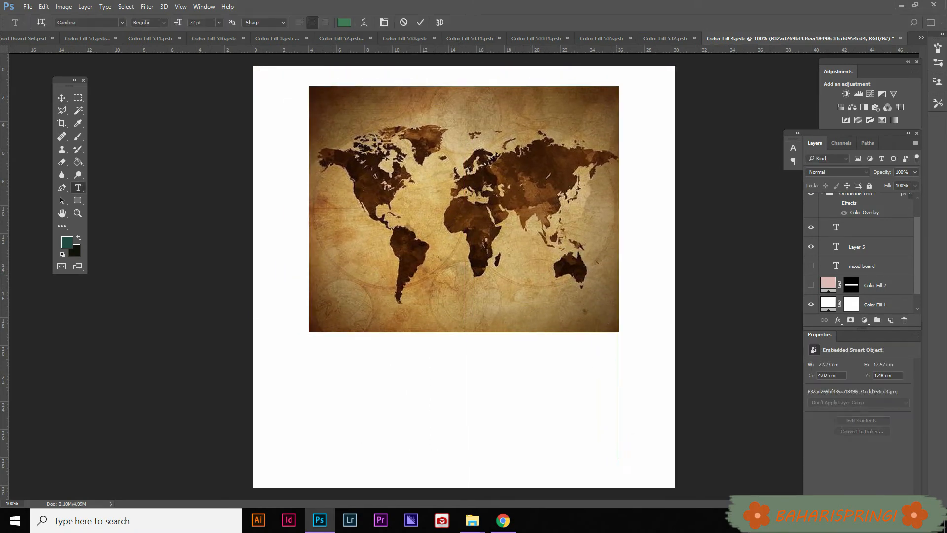
Step: Add a text box below the map with the centred words "TRAVELLING ADVENTURE JOY"
left_click_drag(619, 459, 619, 459)
type("TRAVELLING AD")
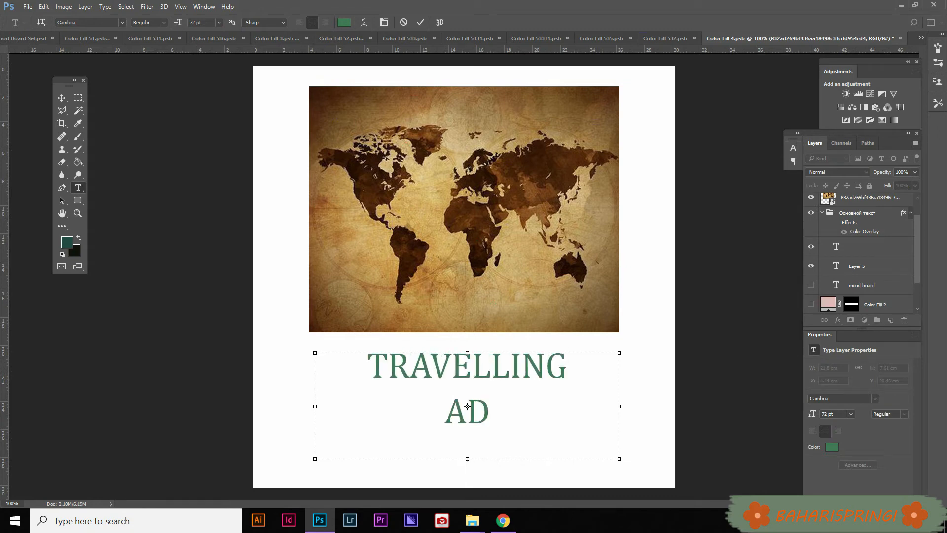
type("VENTURE")
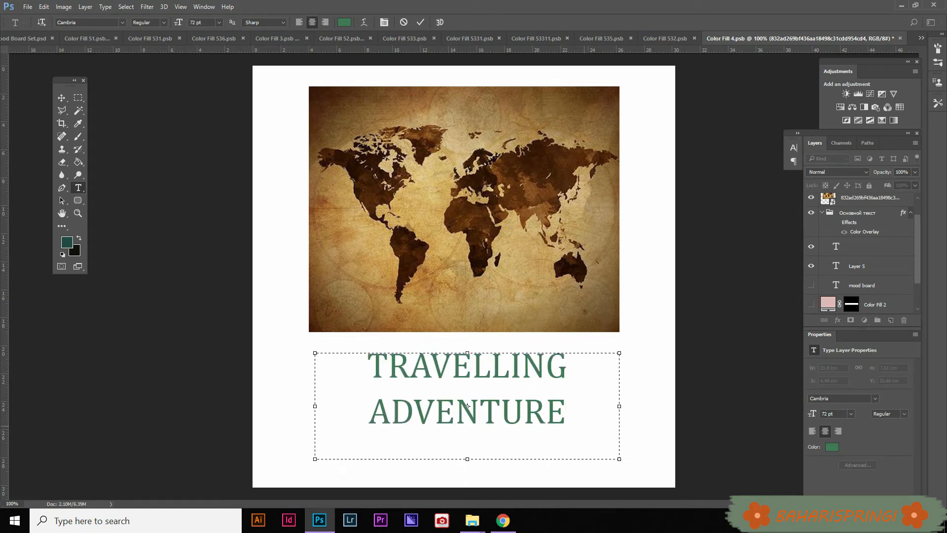
Step: Recolour all the text below the map brown, then save the contents and return to the mood board
key("ctrl+a")
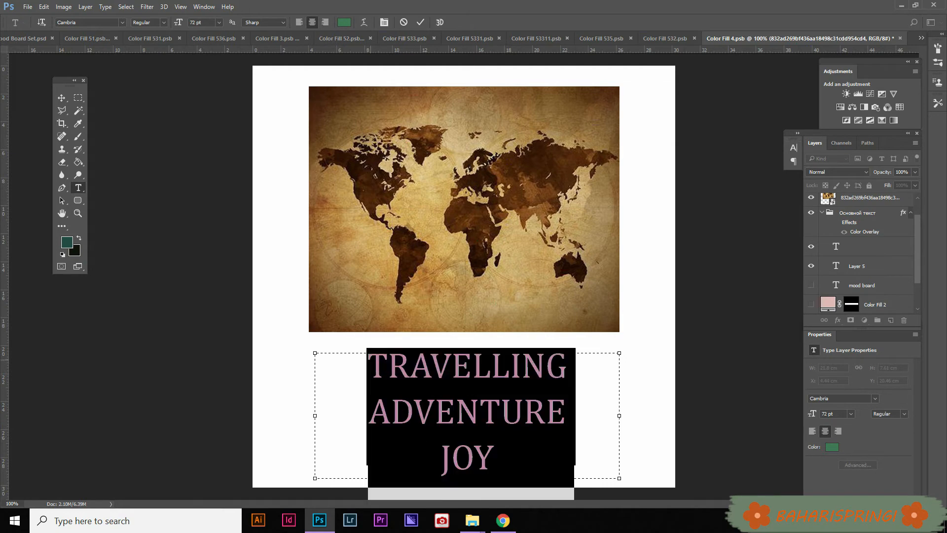
left_click(344, 22)
left_click_drag(484, 150, 469, 171)
left_click(650, 81)
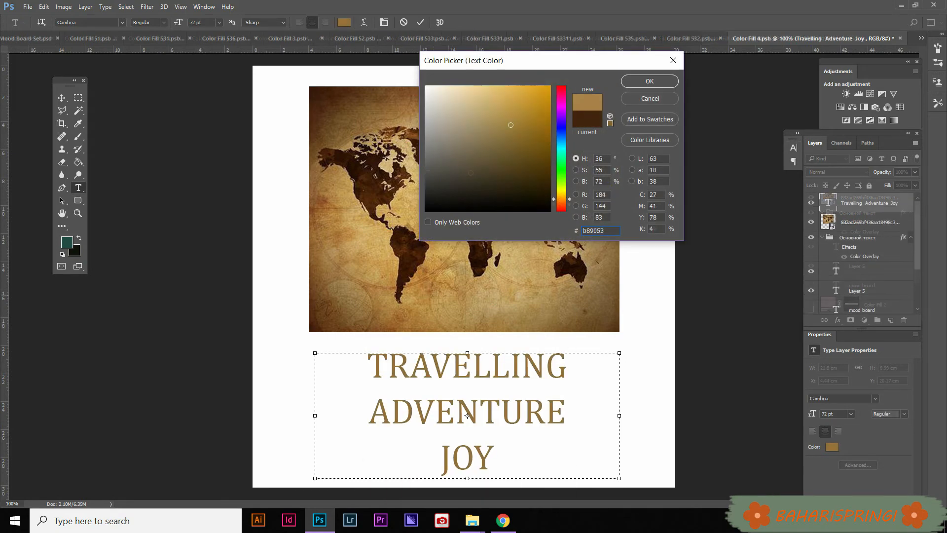
left_click_drag(508, 123, 520, 143)
left_click(649, 80)
left_click(61, 97)
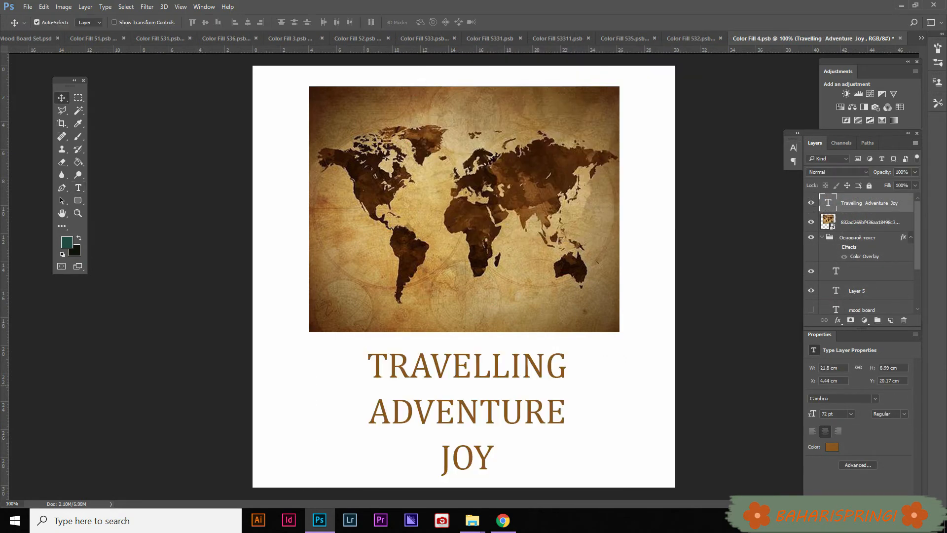
key("ctrl+s")
left_click(27, 38)
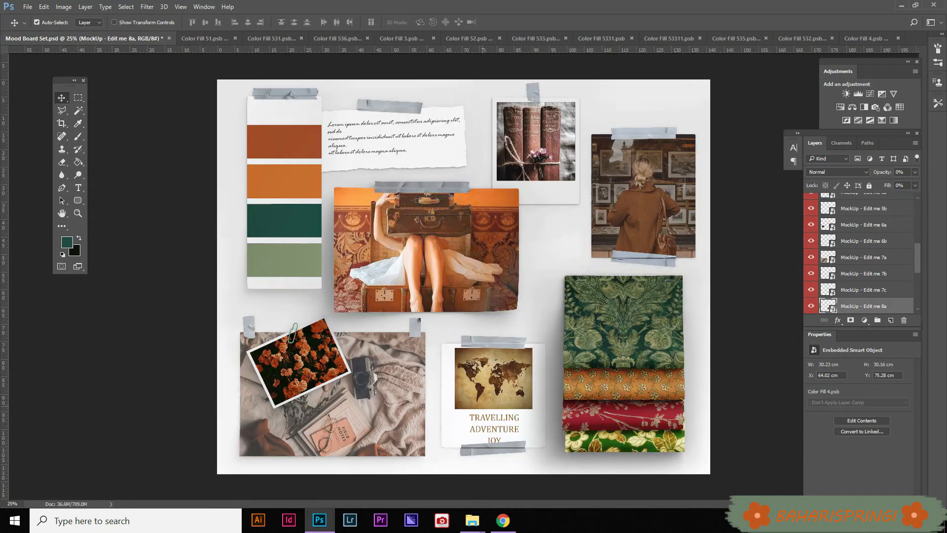
Step: Open the torn paper note, Color Fill 5.psb, and add the Nehru quote beginning "WE LIVE IN A WONDERFUL WORLD" in a wide text box
left_click(395, 141)
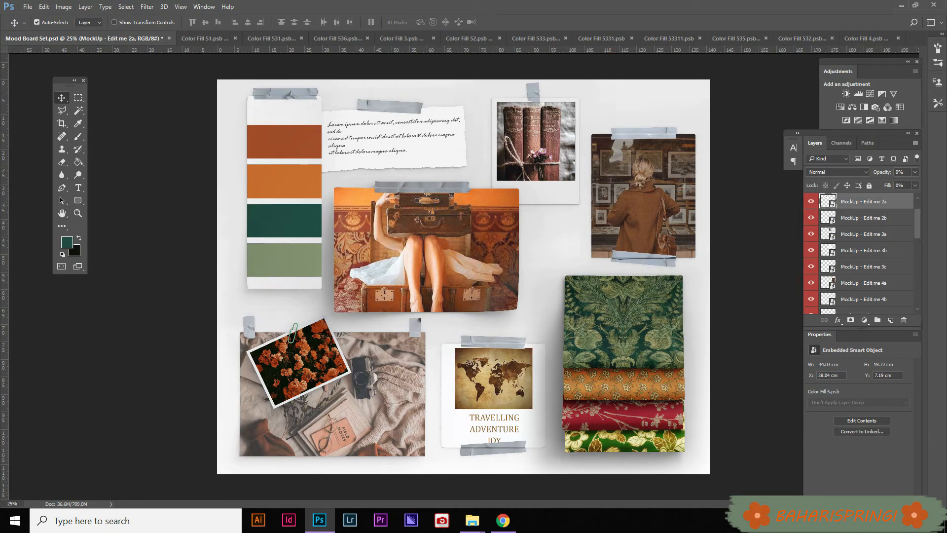
double_click(827, 202)
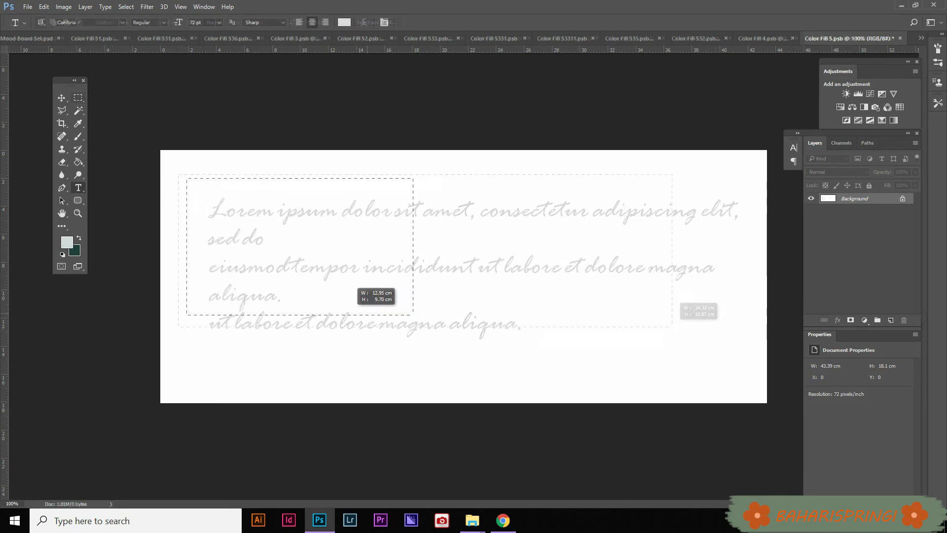
left_click_drag(183, 174, 734, 367)
type("WE LIVE IN A WONDERFUL WORLD THAT IS FULL OF BEAUTY, CHARM AND ADVENTURE. THERE IS NO END TO THE ADVENTURES WE CAN HAVE IF ONLY WE SEEK THEM WITH OUR EYES OPEN. – JAWAHARIAL NEHRU")
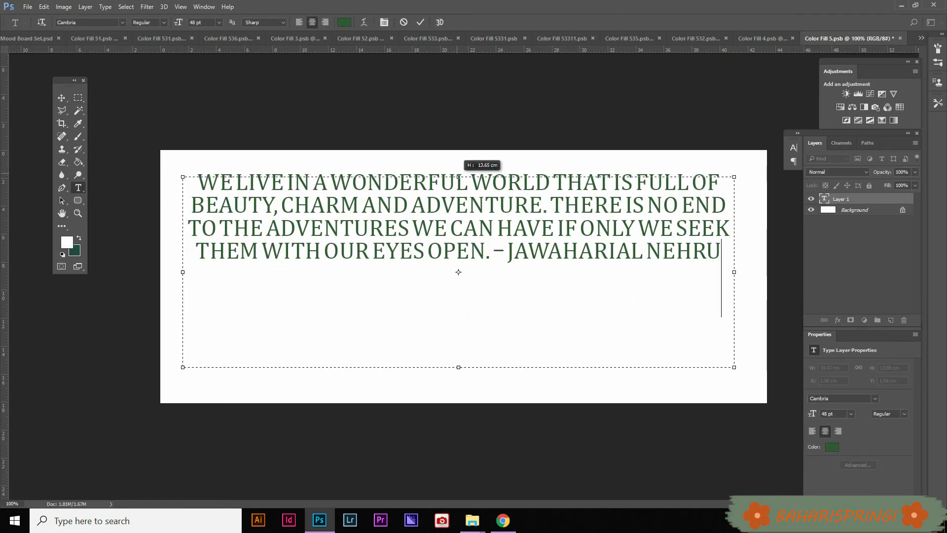
Step: Lower the top edge of the quote's text box and put the attribution on its own line without the dash
left_click_drag(458, 174, 458, 205)
key("Return")
key("Delete")
key("Delete")
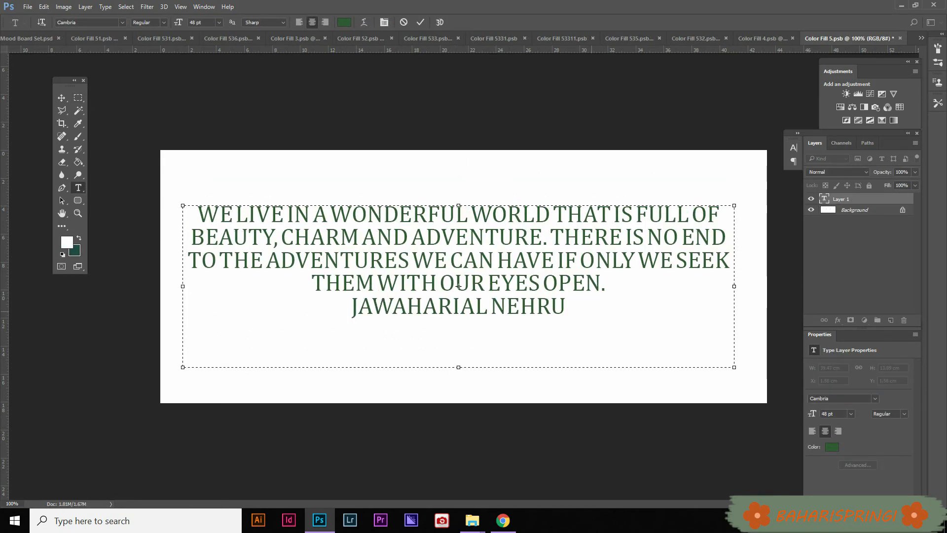
mouse_move(458, 205)
left_mouse_down()
mouse_move(459, 198)
mouse_move(458, 205)
left_mouse_up()
Step: Shift the quote slightly to centre it on the note, save the contents and return to the mood board
left_click(62, 98)
left_click_drag(450, 262, 460, 271)
key("ctrl+s")
key("Return")
key("ctrl+w")
left_click(32, 38)
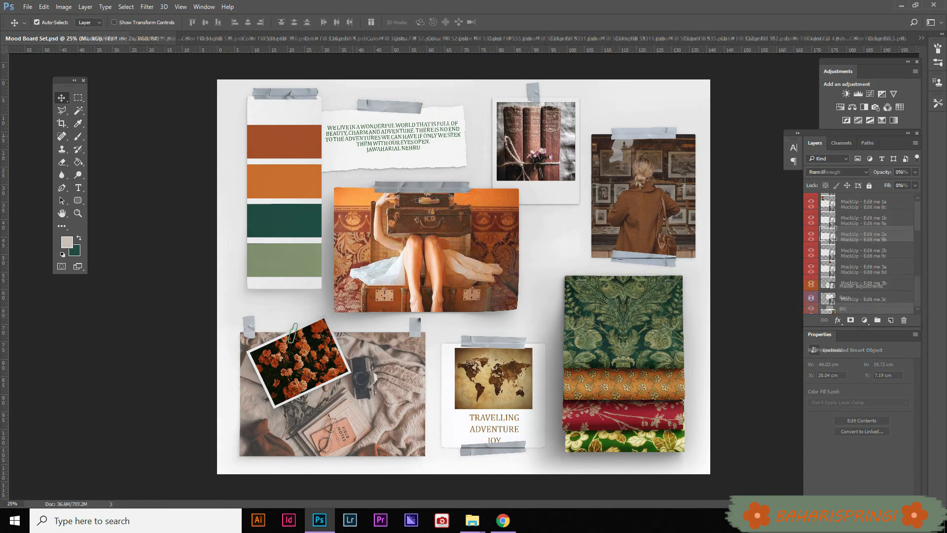
Step: Select the Color BG layer and try a diagonal light brown to dark green gradient across the background
left_click(859, 298)
scroll(859, 284, "down", 1)
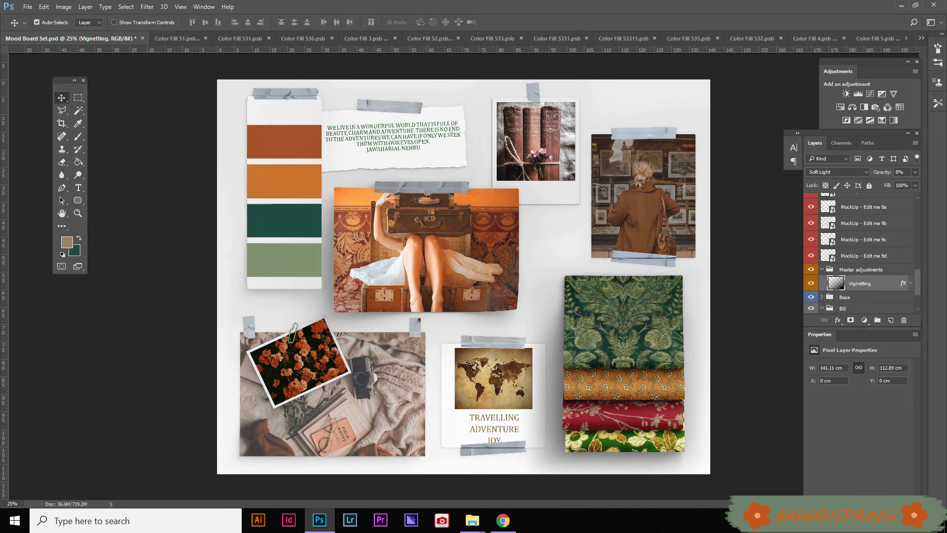
scroll(860, 284, "down", 3)
left_click(858, 306)
right_click(78, 162)
left_click(127, 161)
left_click_drag(209, 77, 710, 476)
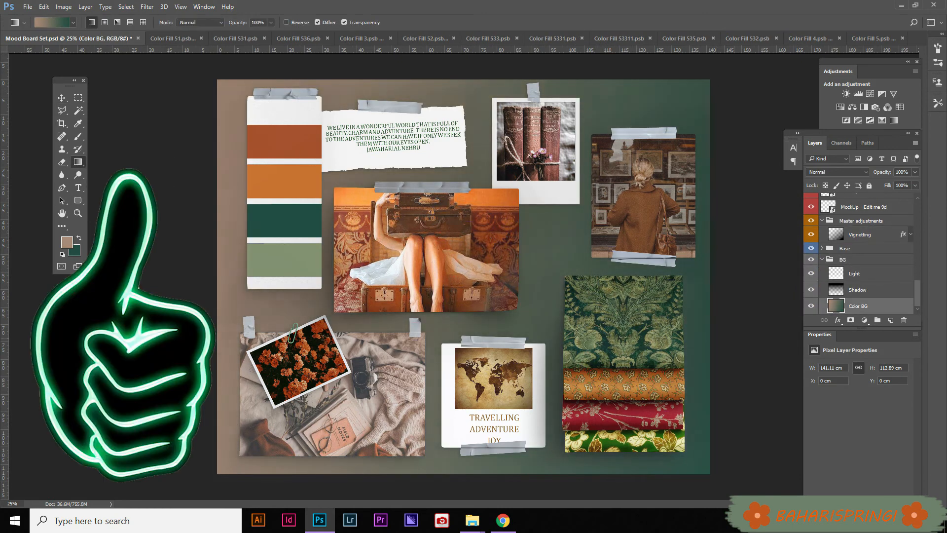
key("ctrl+z")
Step: Set the background colour to brown and fill the Color BG layer with a nearly horizontal gradient from light to darker brown
left_click(75, 251)
left_click(671, 245)
left_click(489, 145)
left_click(649, 81)
left_click_drag(199, 304, 802, 254)
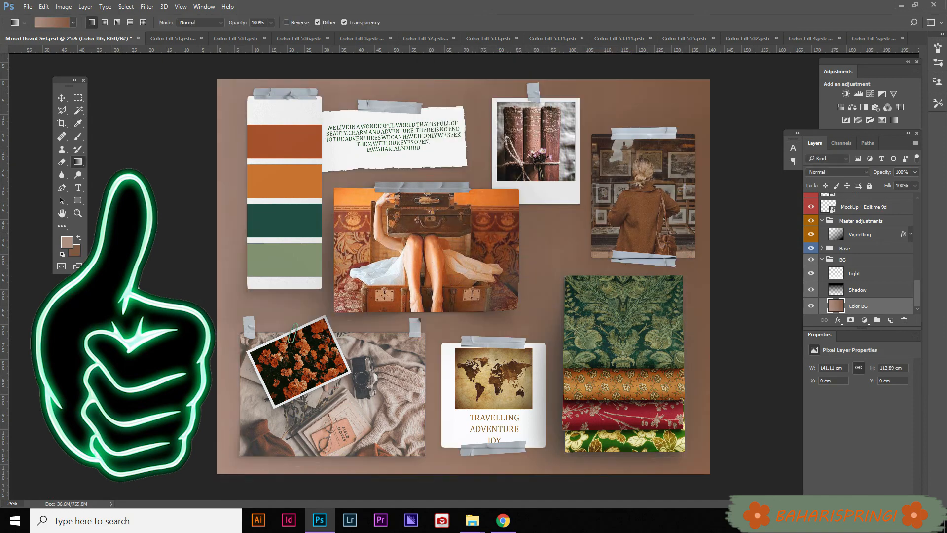